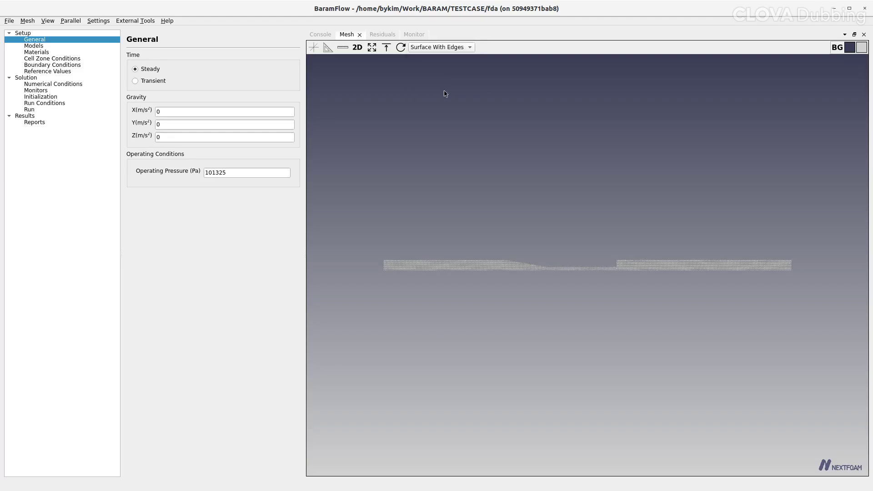
pyautogui.moveTo(443, 94); pyautogui.dragTo(527, 205)
pyautogui.scroll(3, 527, 204)
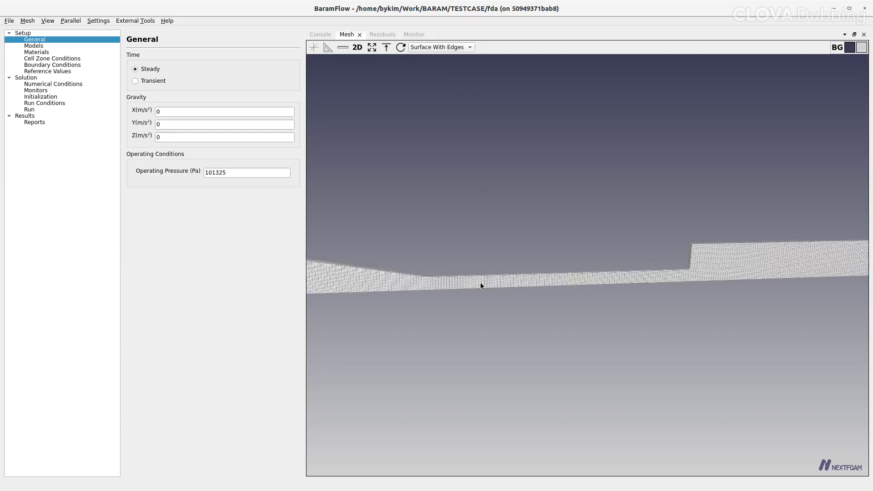
pyautogui.moveTo(462, 259); pyautogui.dragTo(458, 299)
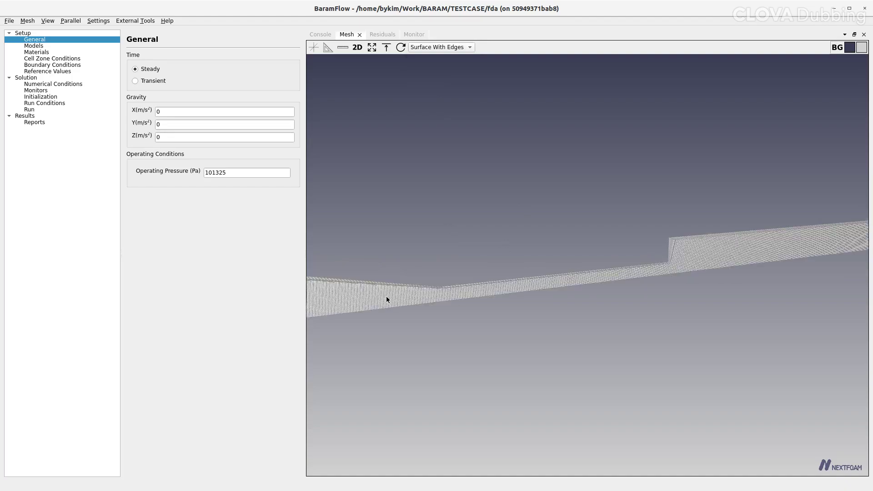
pyautogui.moveTo(386, 299)
pyautogui.mouseDown()
pyautogui.moveTo(428, 298)
pyautogui.moveTo(383, 299)
pyautogui.mouseUp()
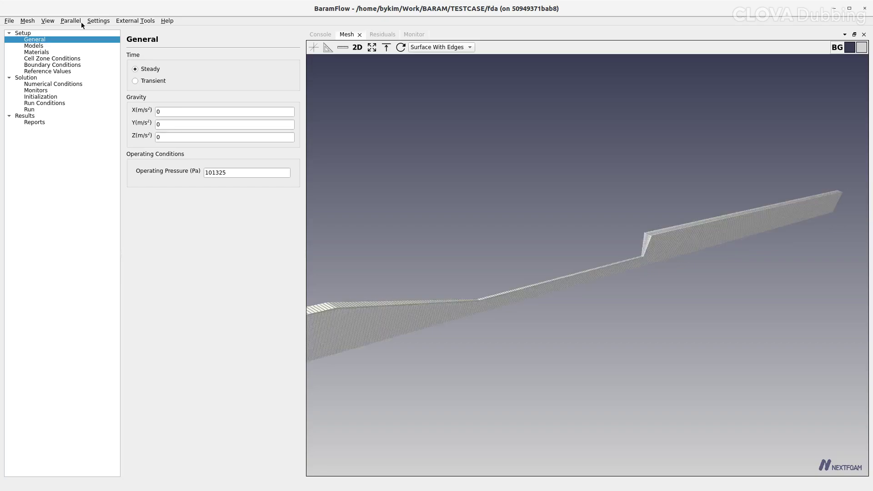
# - Set the turbulence model to Laminar
pyautogui.click(81, 45)
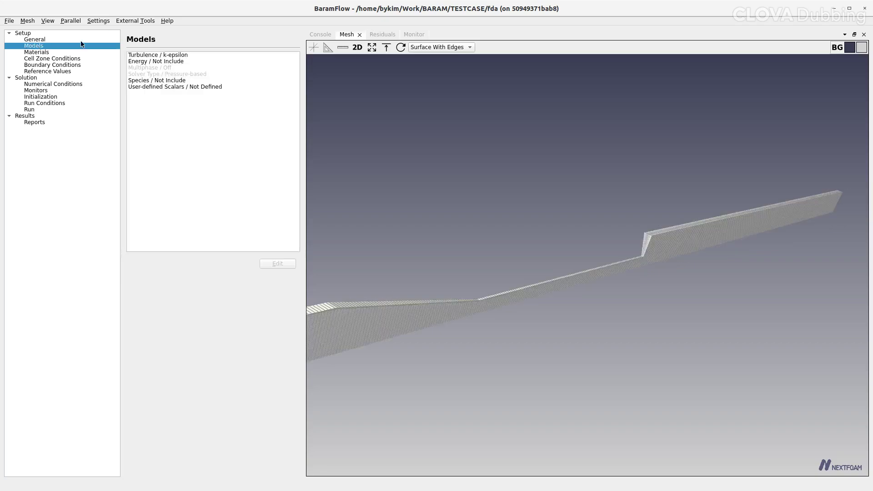
pyautogui.click(164, 57)
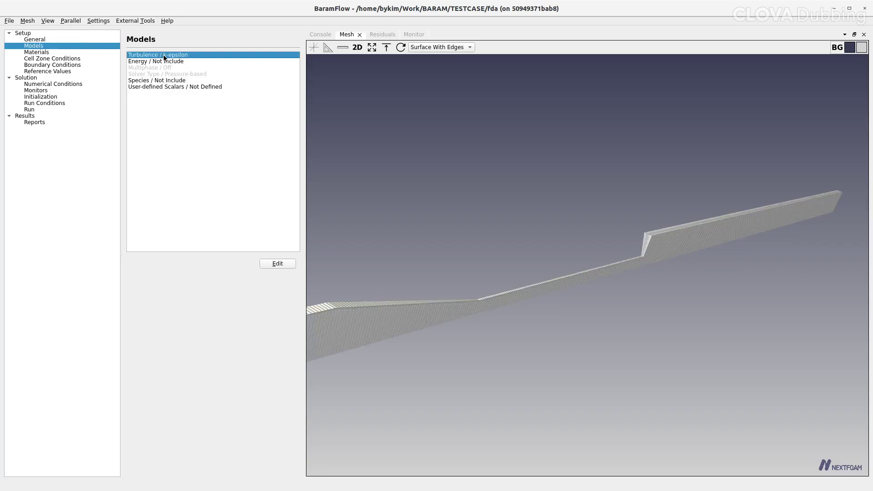
pyautogui.doubleClick(164, 55)
pyautogui.click(361, 192)
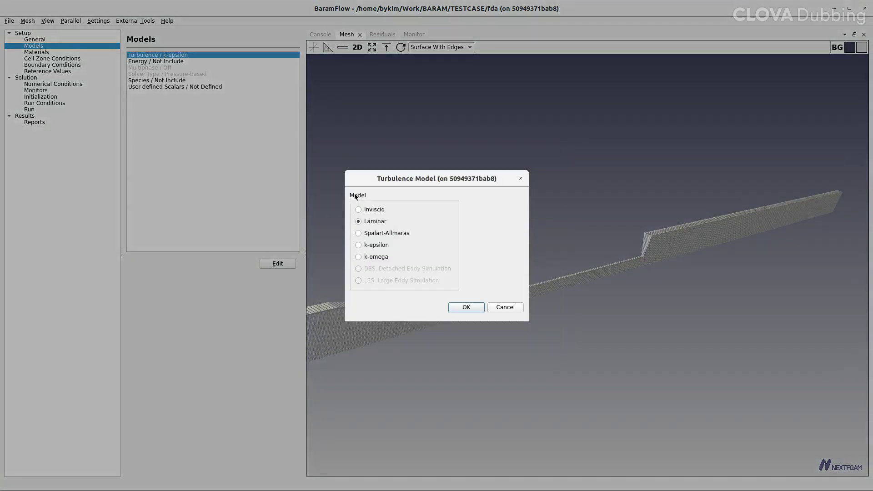
pyautogui.click(463, 306)
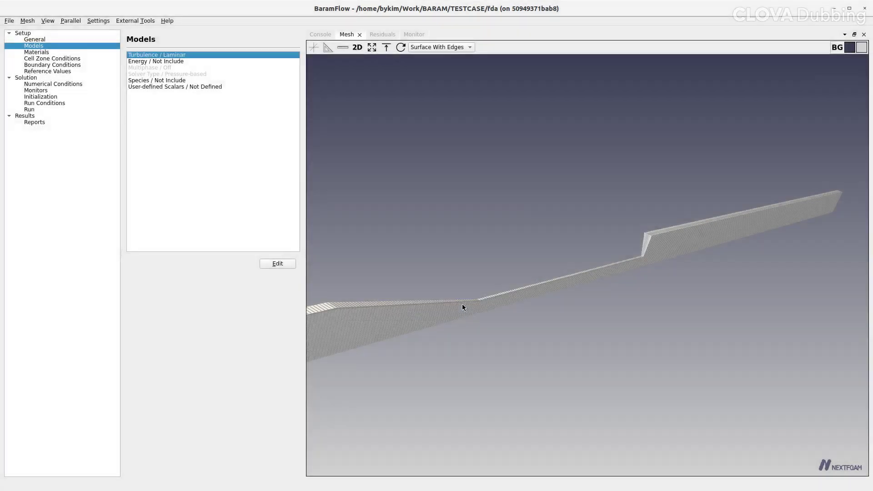
# - Add waterLiquid (Liquid) from the material library to the case materials
pyautogui.click(44, 53)
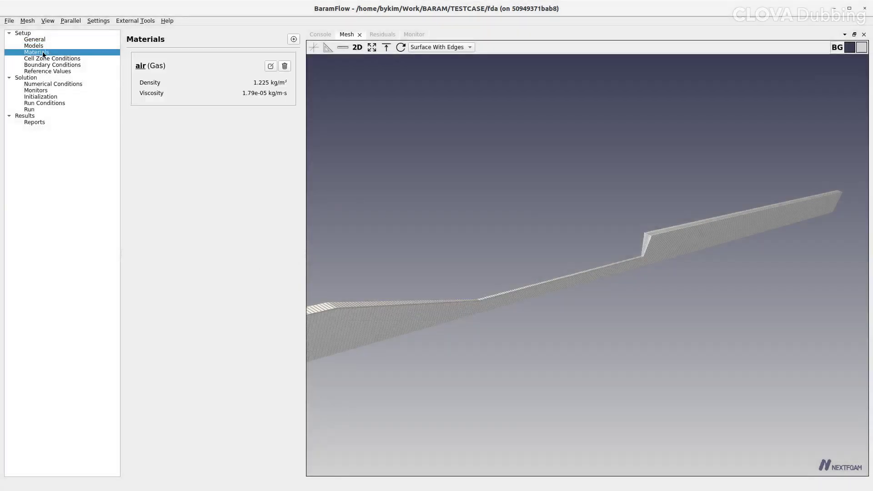
pyautogui.click(293, 39)
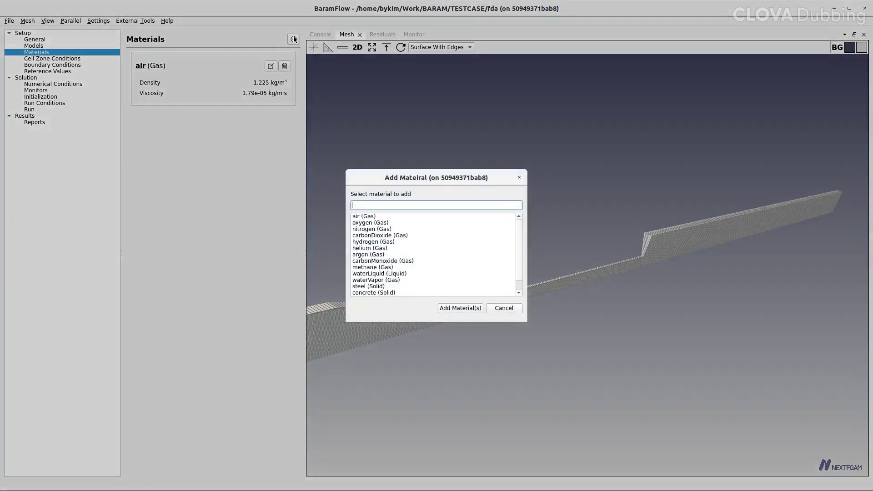
pyautogui.click(382, 273)
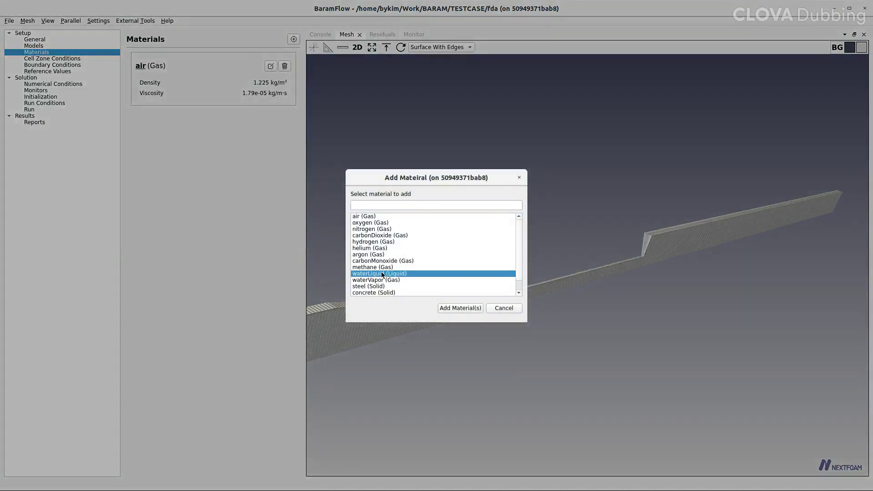
pyautogui.click(460, 310)
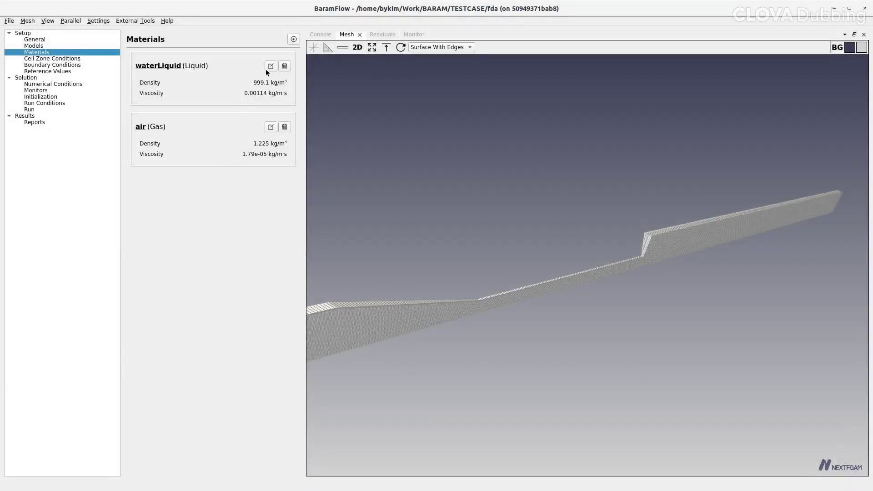
# - Rename the waterLiquid material as blood and set its density to 1056 kg/m³
pyautogui.click(268, 67)
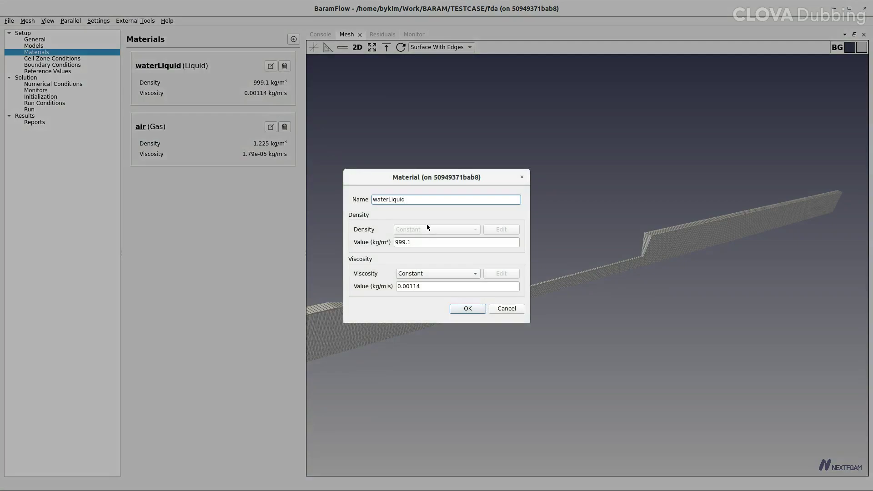
pyautogui.moveTo(419, 199); pyautogui.dragTo(355, 196)
pyautogui.write('blood')
pyautogui.click(471, 246)
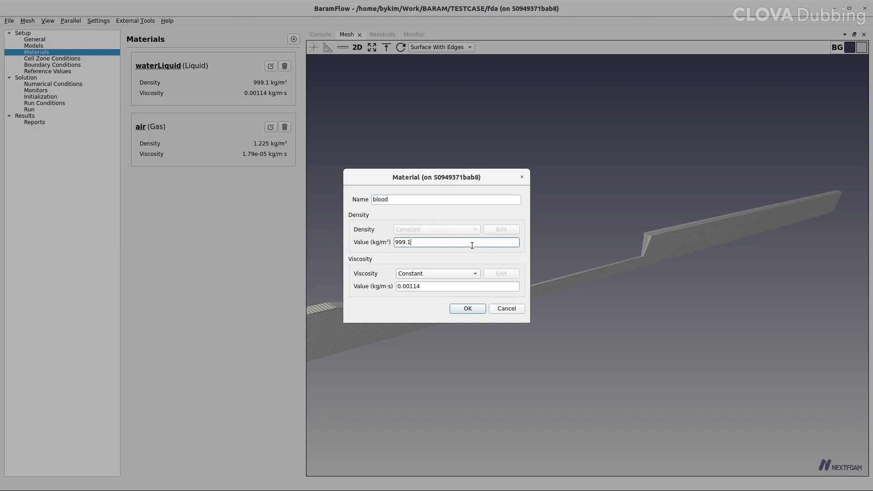
pyautogui.doubleClick(472, 245)
pyautogui.write('1056')
# - Give blood the Bird-Carreau viscosity model with zero shear viscosity 0.0001515 m²/s and infinite shear viscosity 3.3144e-6 m²/s
pyautogui.click(460, 274)
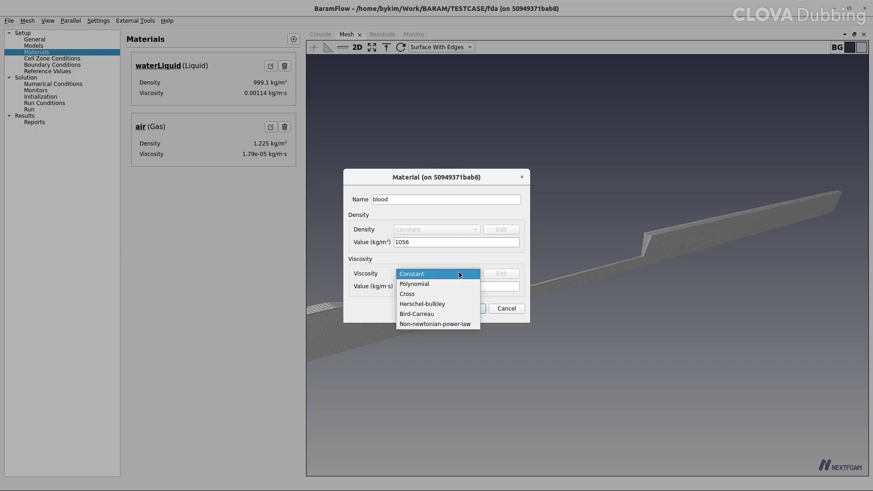
pyautogui.click(455, 314)
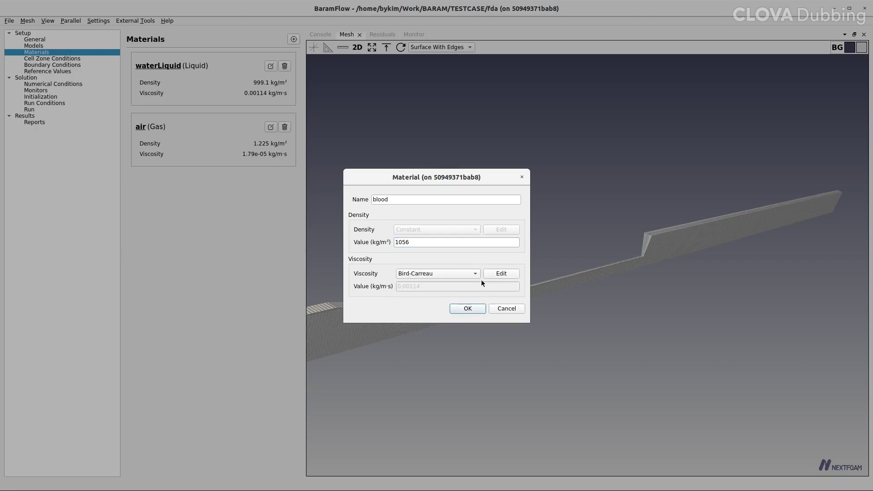
pyautogui.click(501, 274)
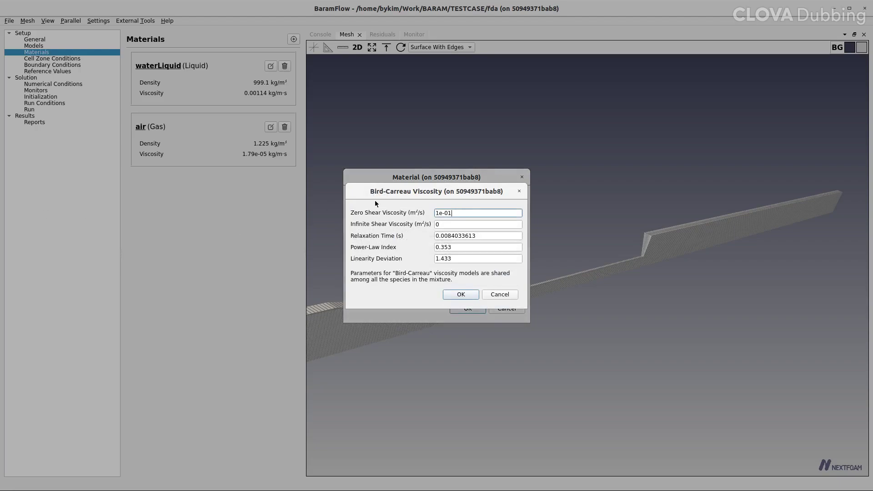
pyautogui.moveTo(481, 215); pyautogui.dragTo(415, 214)
pyautogui.write('0.0001515')
pyautogui.press('Tab')
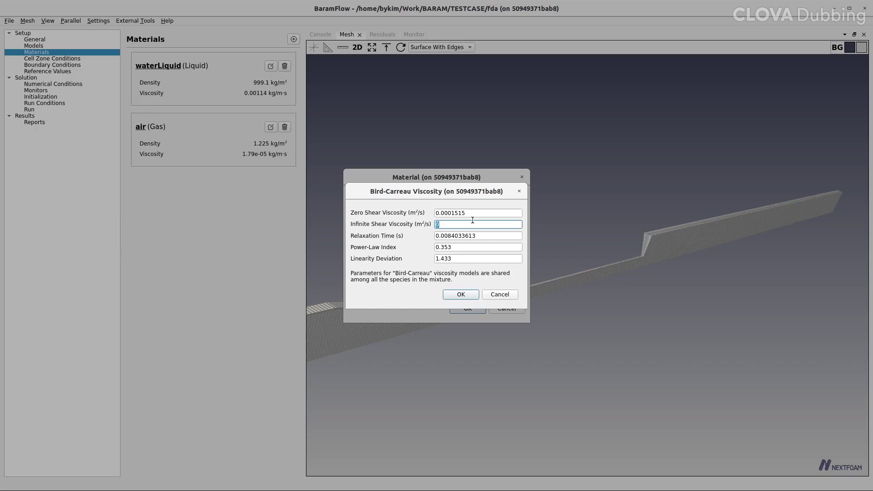
pyautogui.write('3.3144e-6')
pyautogui.press('Tab')
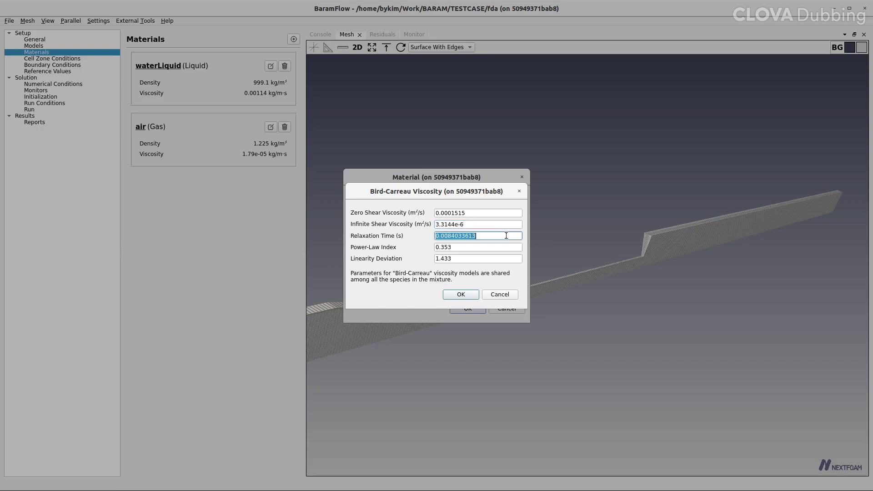
# - Complete the Bird-Carreau parameters with relaxation time 8.2 s, power-law index 0.2128 and linearity deviation 0.64, and accept the blood material
pyautogui.write('8.2')
pyautogui.tripleClick(467, 245)
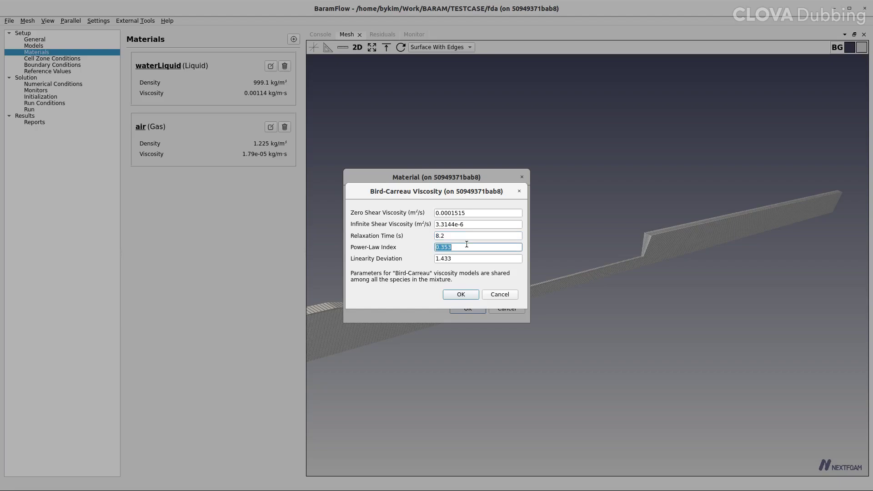
pyautogui.write('0.2128')
pyautogui.tripleClick(473, 256)
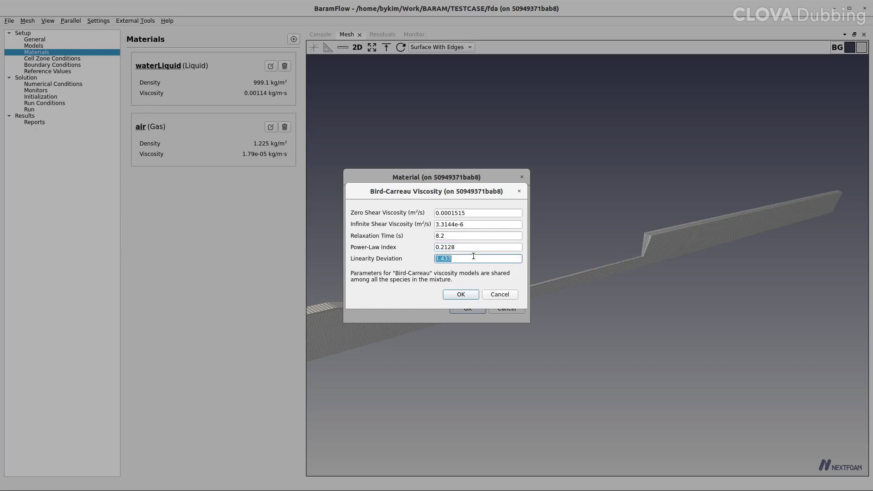
pyautogui.write('0.64')
pyautogui.click(461, 295)
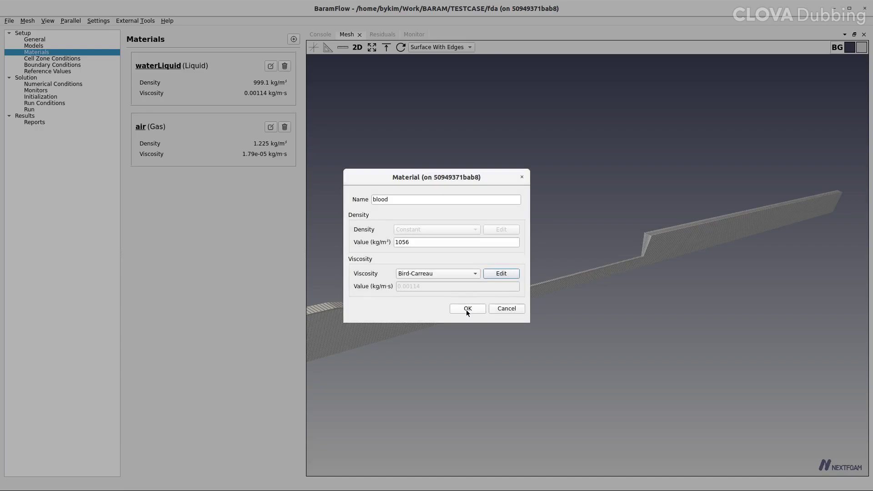
pyautogui.click(467, 310)
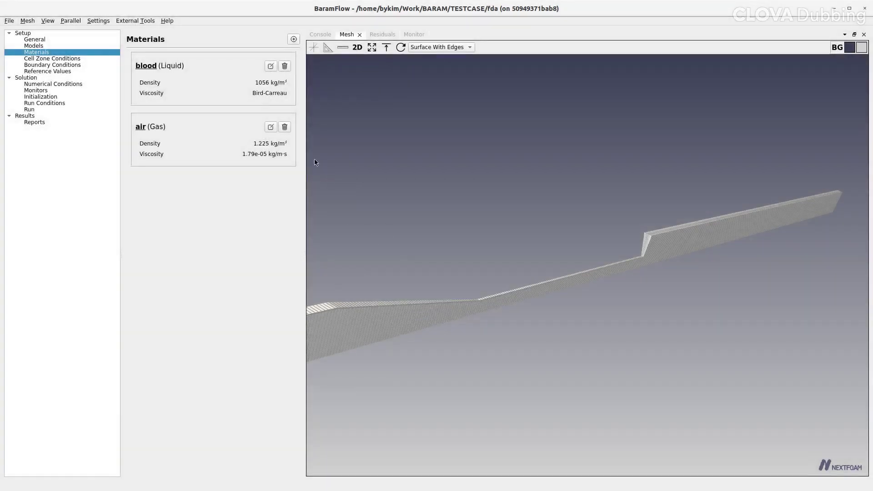
# - Assign blood as the material of cell zone region0
pyautogui.click(108, 59)
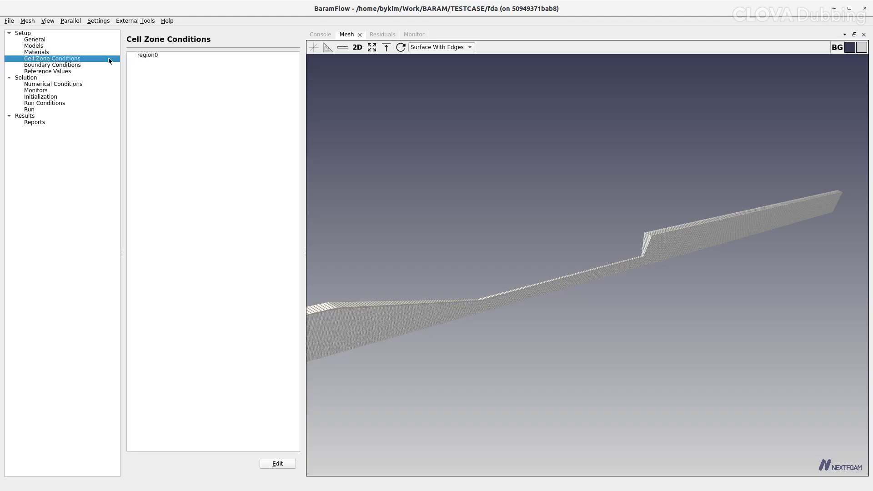
pyautogui.doubleClick(150, 56)
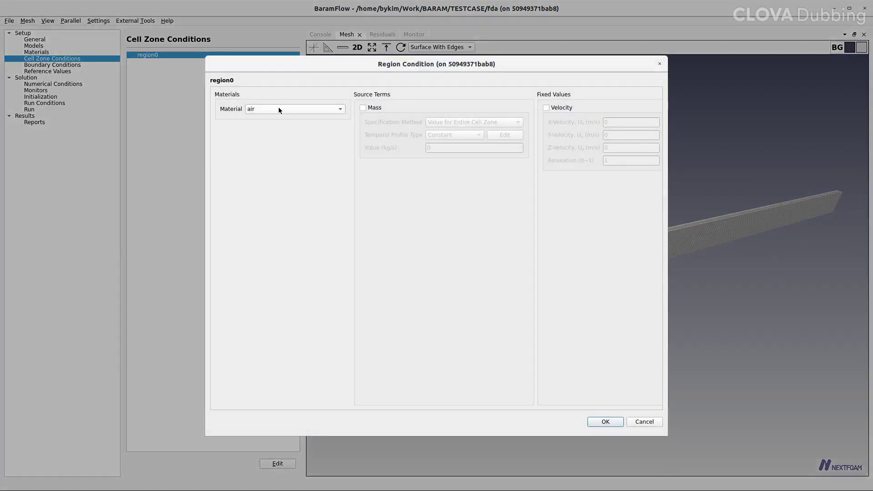
pyautogui.click(279, 108)
pyautogui.click(278, 119)
pyautogui.click(607, 424)
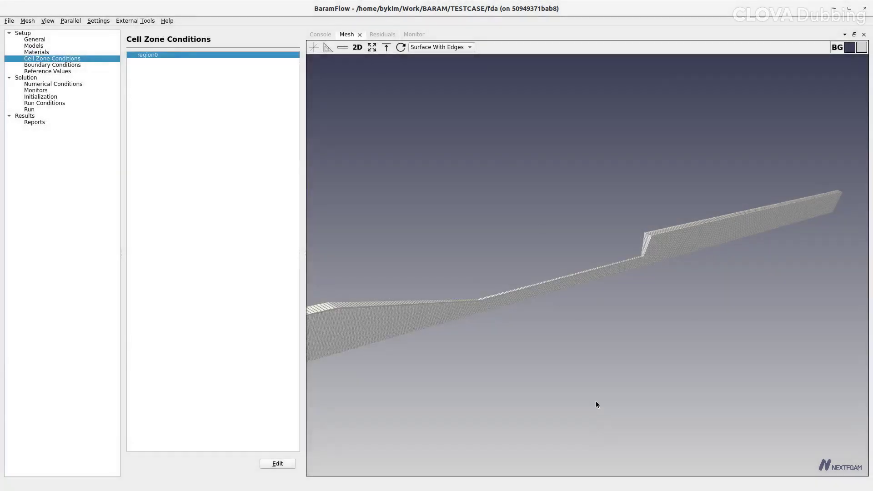
# - Set the velocity magnitude of the velocity inlet boundary "in" to 0.0467 m/s
pyautogui.click(58, 65)
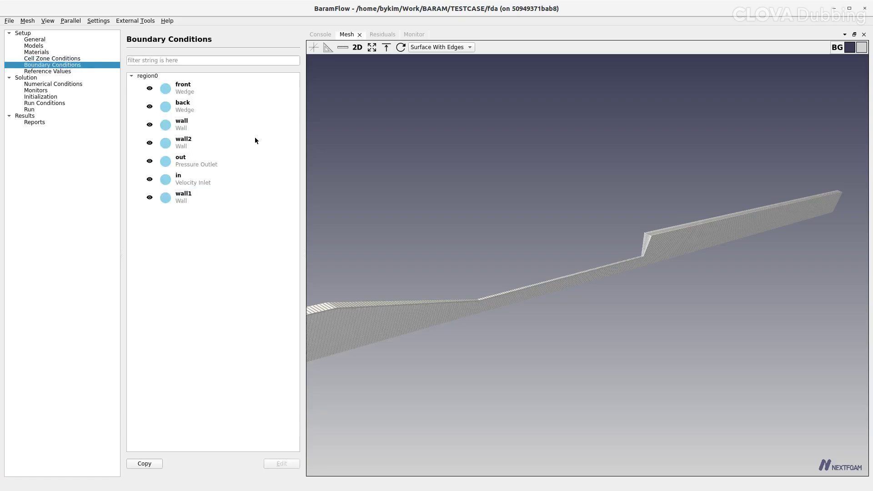
pyautogui.click(206, 183)
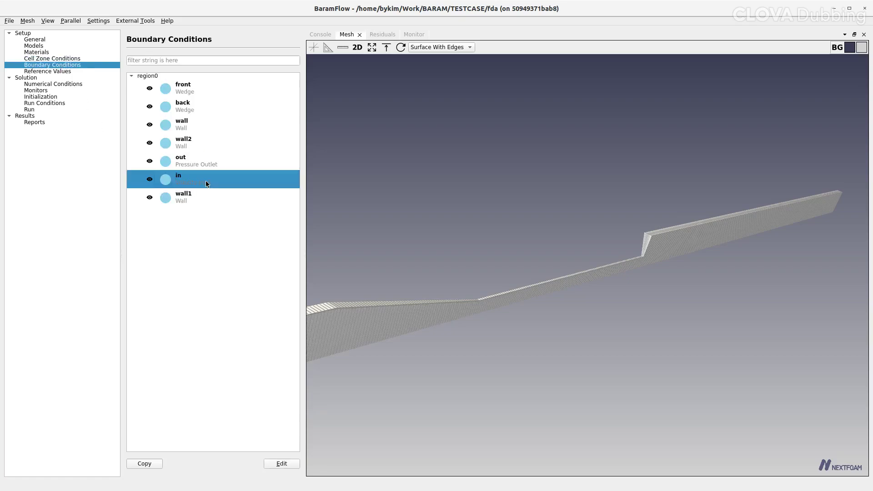
pyautogui.doubleClick(207, 183)
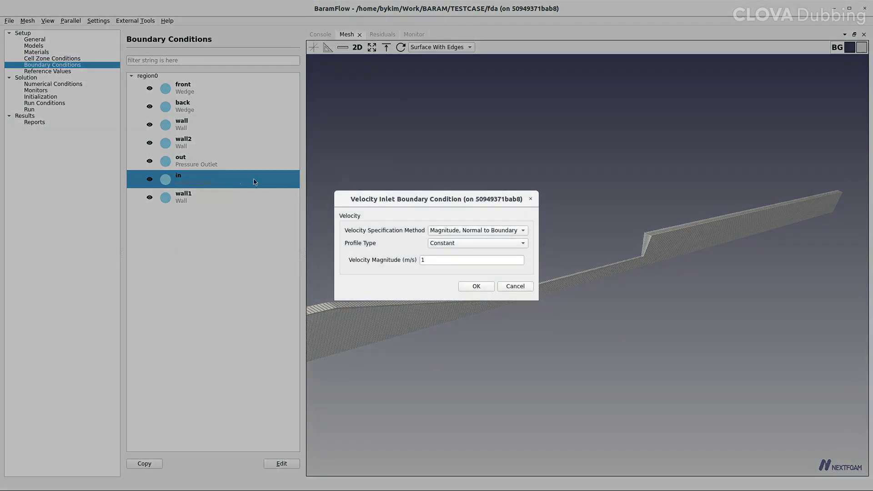
pyautogui.doubleClick(438, 259)
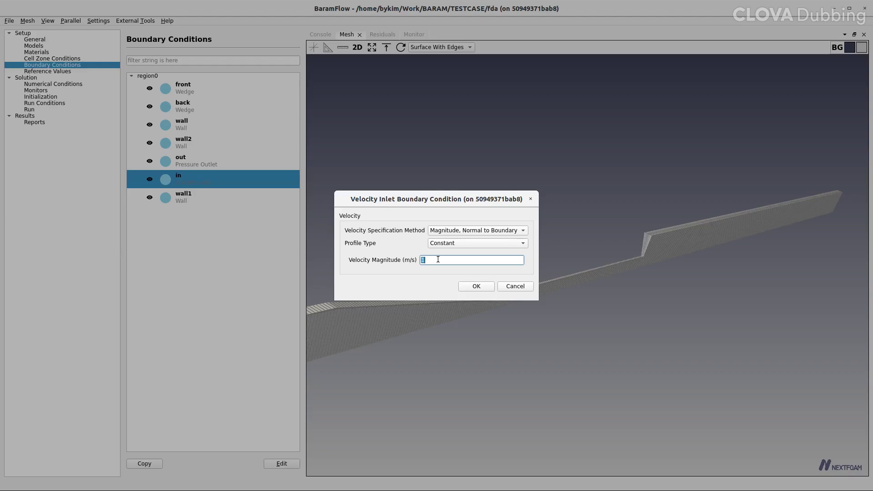
pyautogui.write('77777777770')
pyautogui.press('BackSpace')
pyautogui.press('BackSpace')
pyautogui.press('BackSpace')
pyautogui.press('BackSpace')
pyautogui.press('BackSpace')
pyautogui.press('BackSpace')
pyautogui.press('BackSpace')
pyautogui.press('BackSpace')
pyautogui.press('BackSpace')
pyautogui.press('BackSpace')
pyautogui.write('0.0467')
pyautogui.click(476, 286)
# - Accept a pressure of 0 Pa for the pressure outlet "out" and highlight the boundary "wall" in the mesh
pyautogui.doubleClick(204, 159)
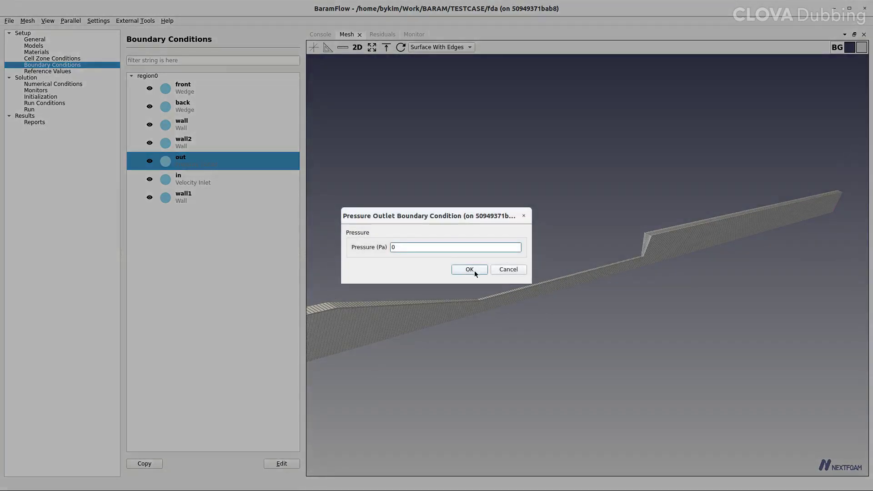
pyautogui.click(474, 271)
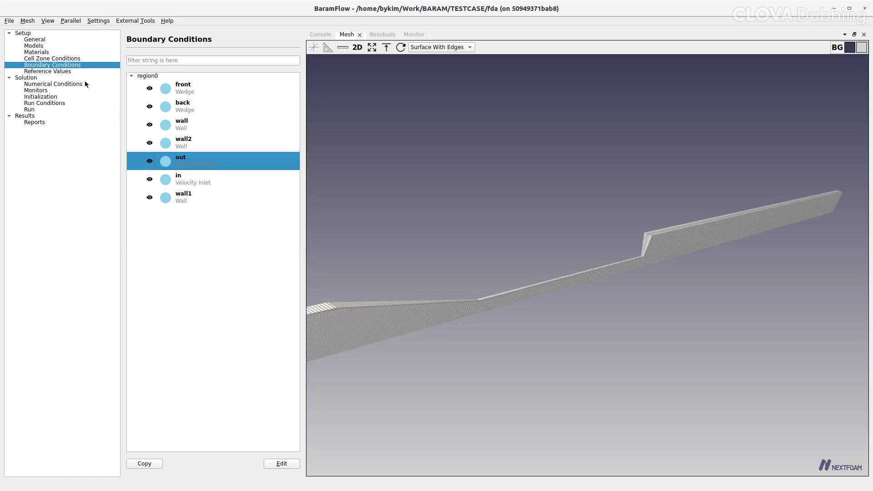
pyautogui.click(198, 128)
# - Tighten the absolute convergence criteria for pressure and momentum to 0.000001 each
pyautogui.click(55, 83)
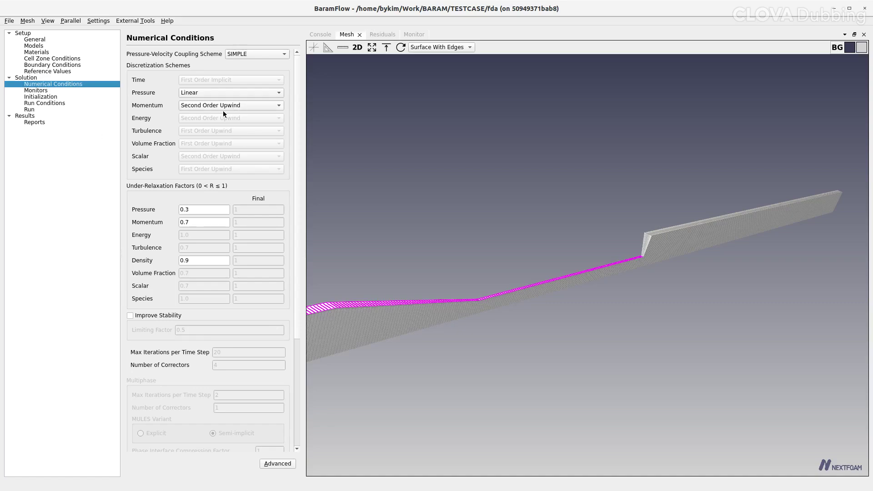
pyautogui.scroll(-5, 188, 227)
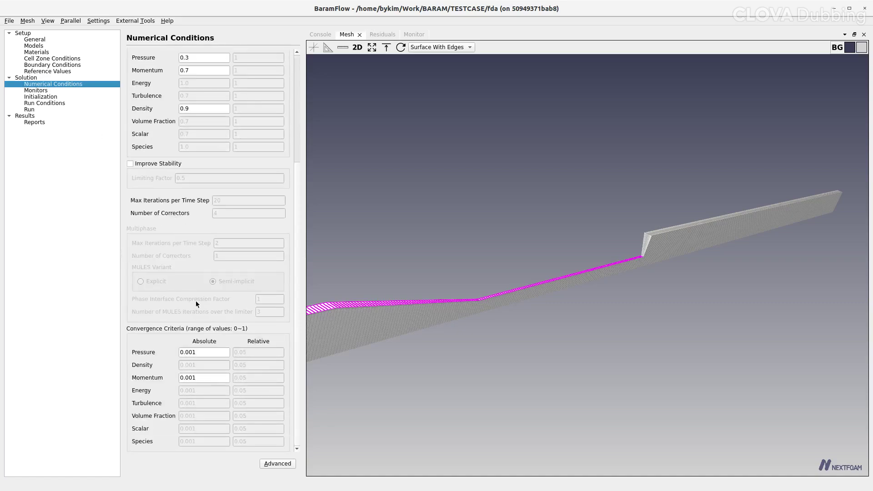
pyautogui.click(190, 353)
pyautogui.write('000')
pyautogui.click(192, 378)
pyautogui.write('000')
# - Set the initial X-velocity to 0.04607 m/s and initialize the case, accepting deletion of all saved data
pyautogui.click(57, 97)
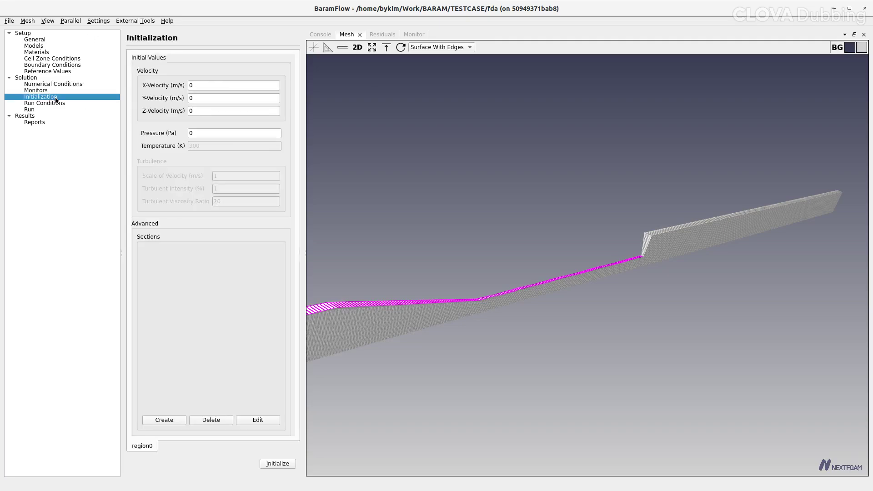
pyautogui.click(217, 86)
pyautogui.write('.04607')
pyautogui.click(277, 463)
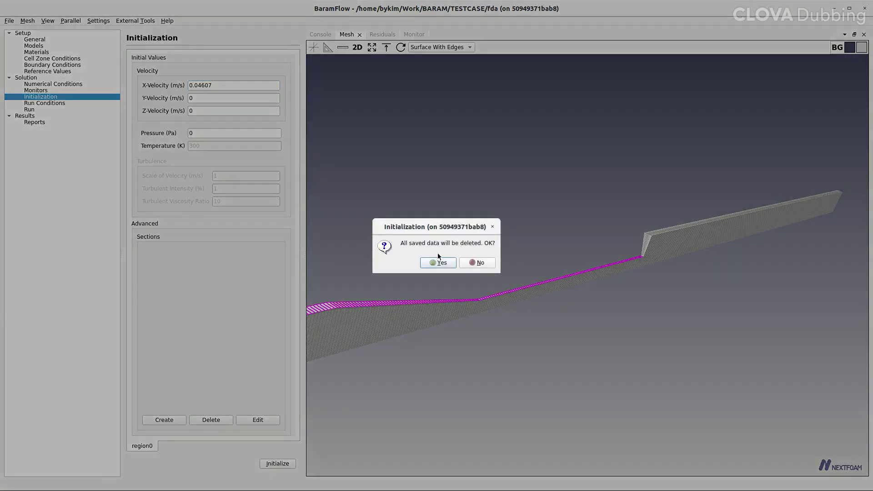
pyautogui.click(440, 263)
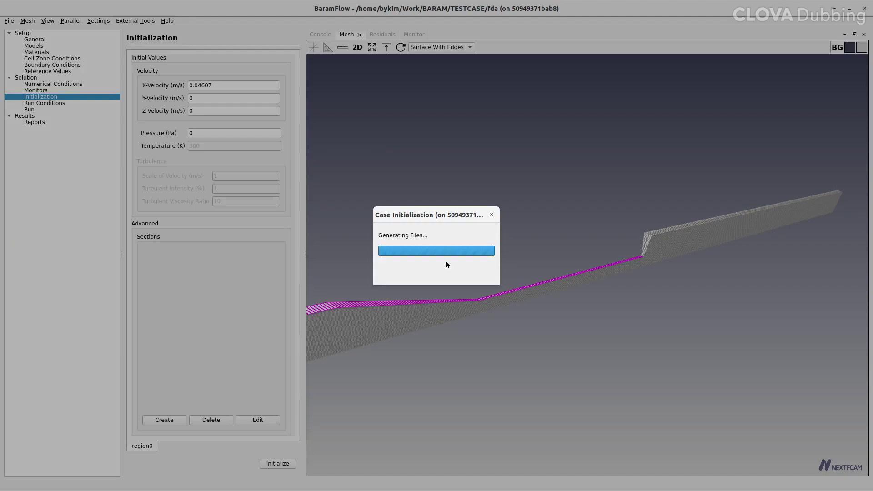
pyautogui.click(473, 271)
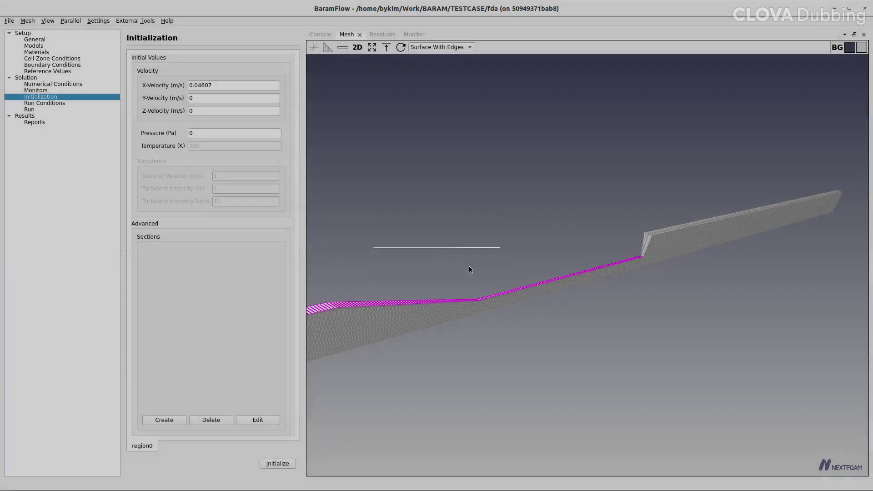
# - Set the run to 2000 iterations, saving every 1000 steps and retaining only the most recent files
pyautogui.click(59, 103)
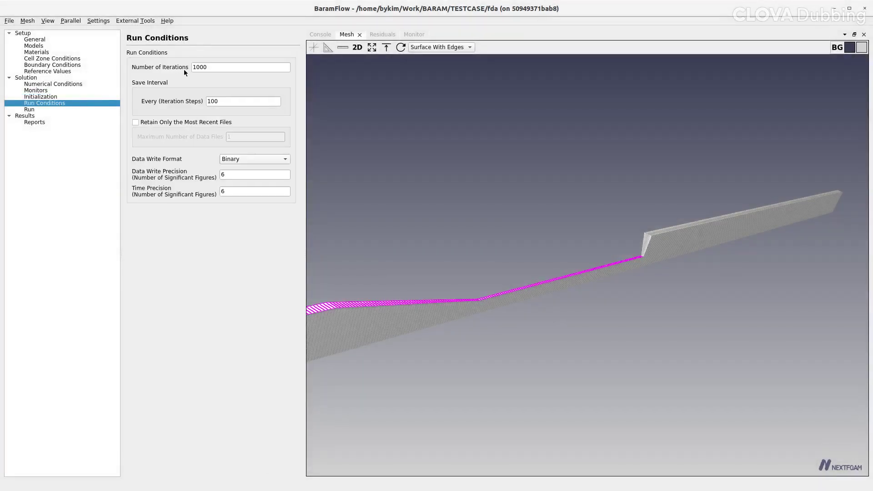
pyautogui.click(238, 64)
pyautogui.doubleClick(238, 64)
pyautogui.write('2000')
pyautogui.click(234, 101)
pyautogui.write('0')
pyautogui.click(191, 122)
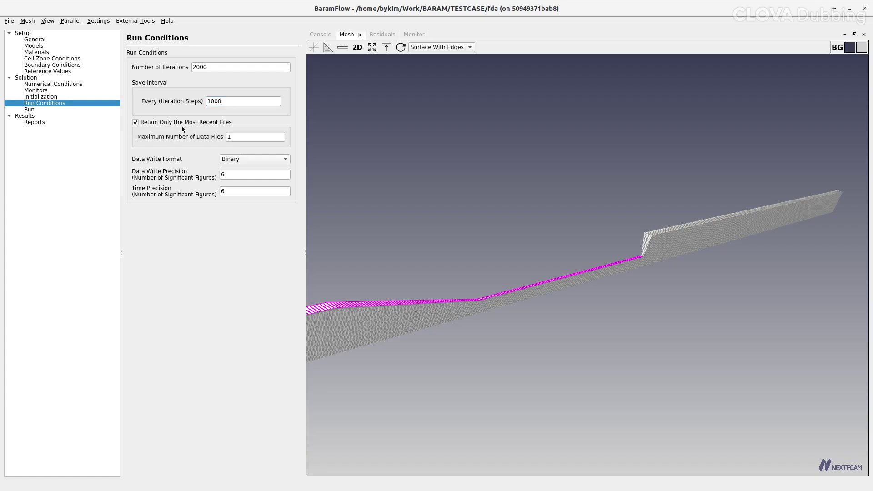
# - Apply a parallel environment with 8 cores on the local machine
pyautogui.click(68, 20)
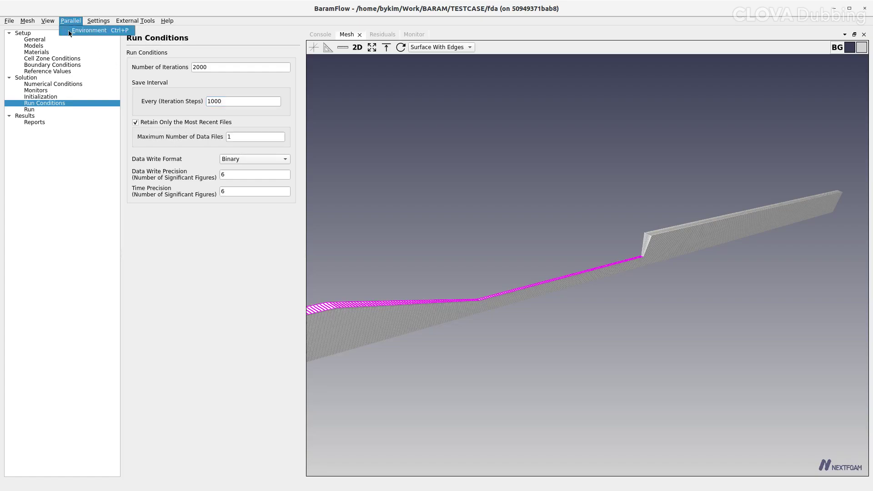
pyautogui.click(69, 31)
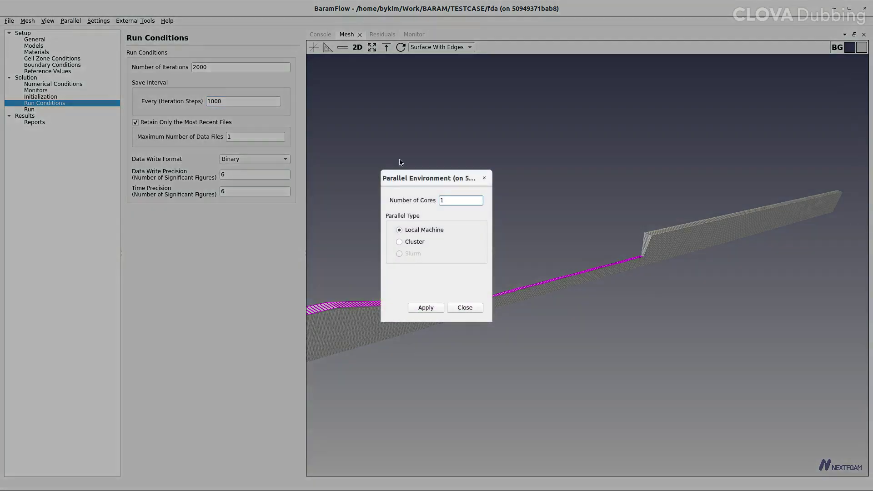
pyautogui.write('8')
pyautogui.click(424, 309)
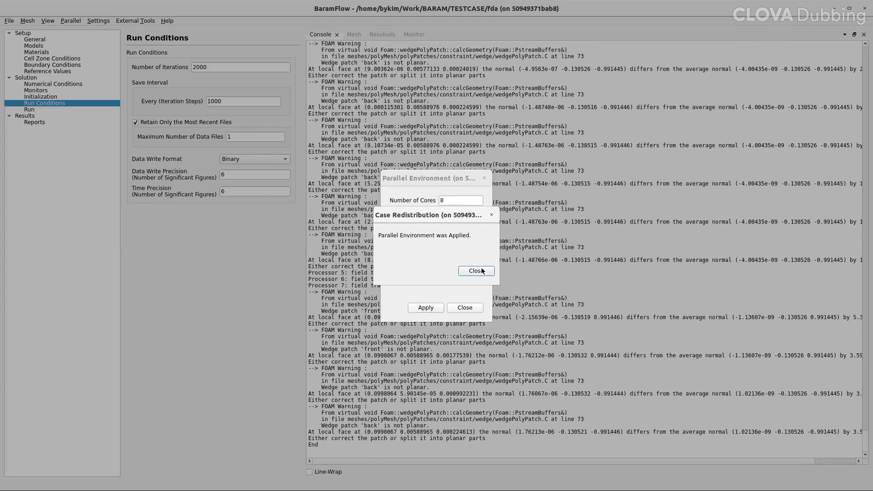
pyautogui.click(482, 271)
pyautogui.click(465, 308)
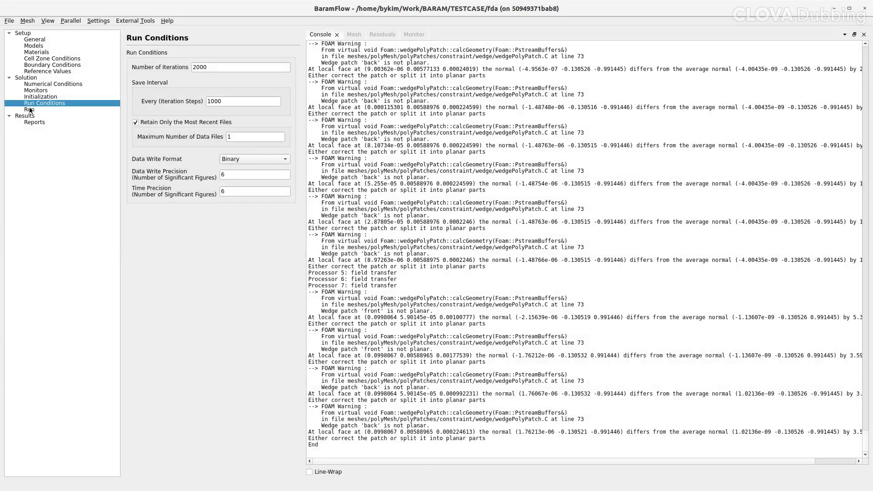
# - Start the calculation and dismiss the start notice
pyautogui.click(31, 110)
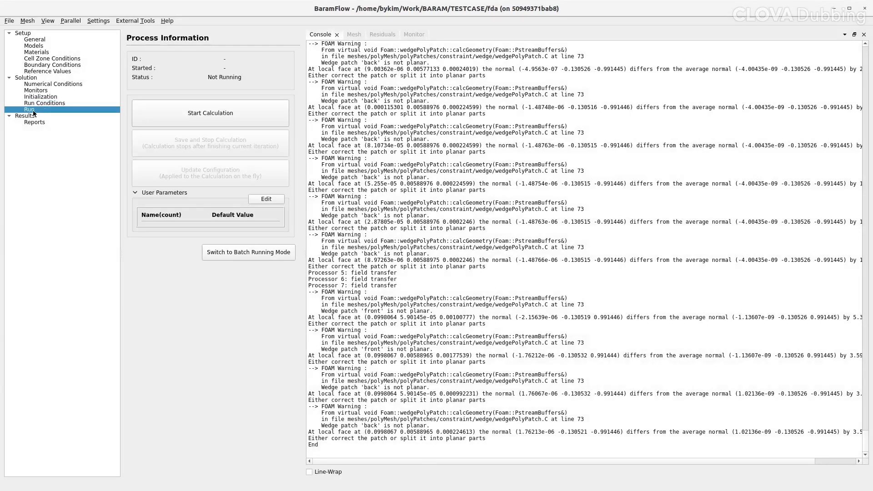
pyautogui.click(203, 114)
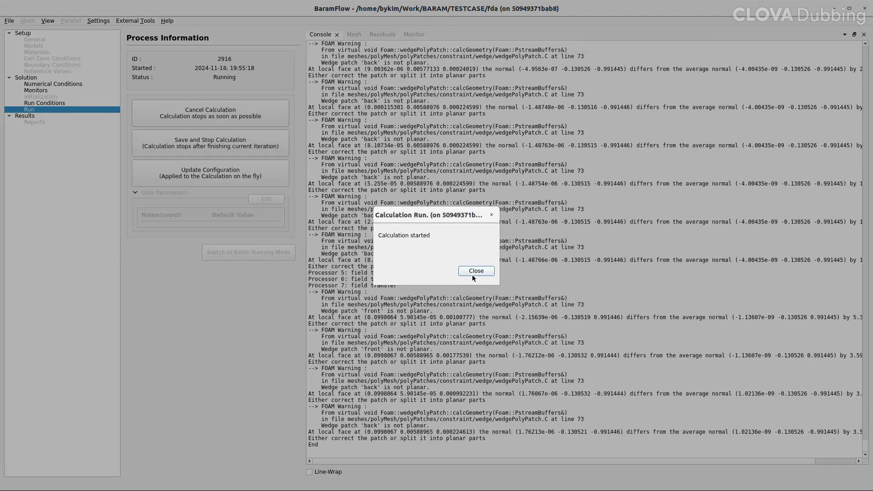
pyautogui.click(475, 271)
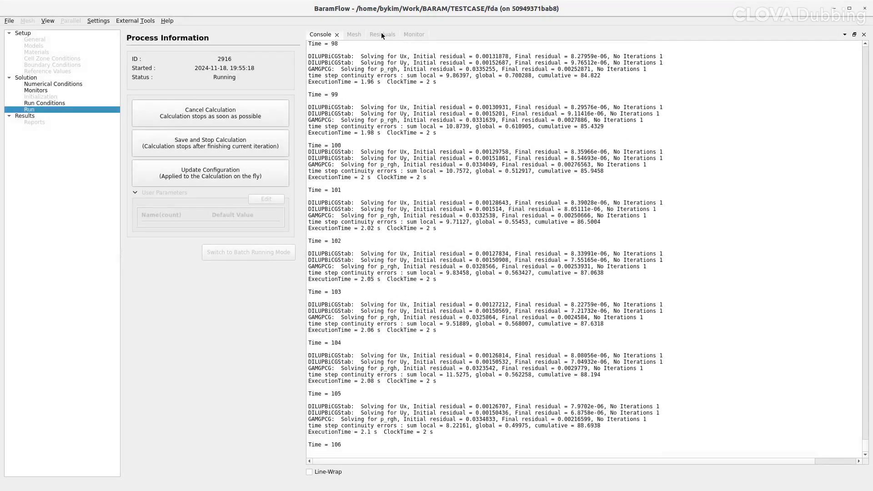
# - Follow the Ux, Uy and p_rgh residual curves over the full iteration history until the calculation ends
pyautogui.click(381, 34)
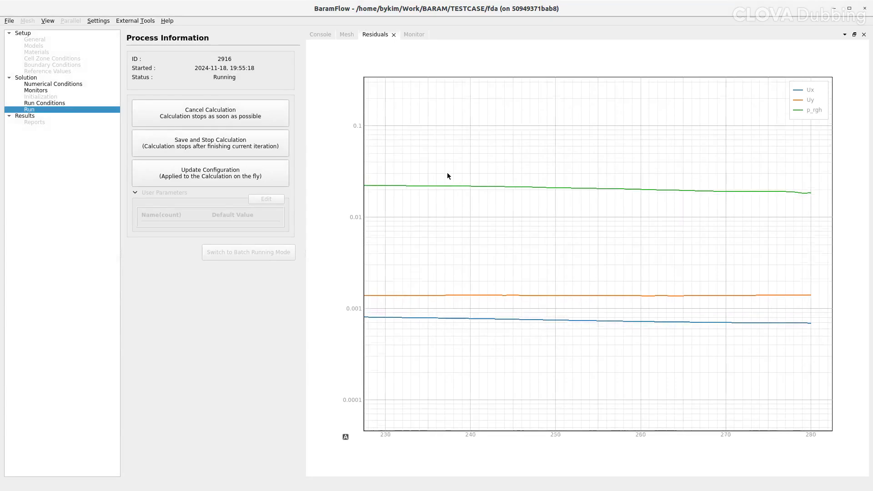
pyautogui.scroll(-6, 447, 176)
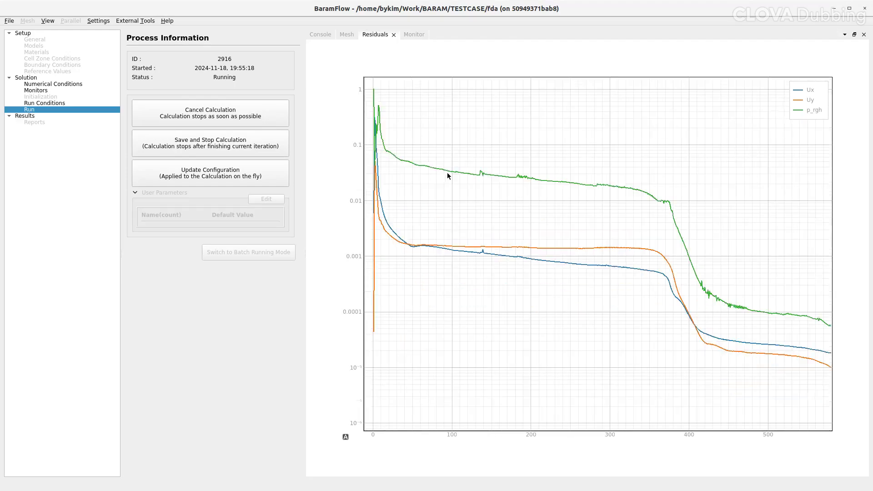
pyautogui.scroll(-2, 447, 176)
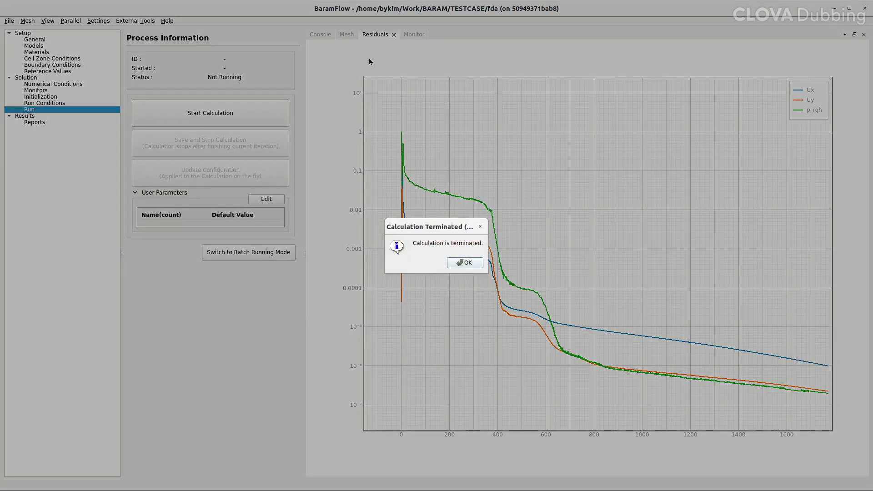
pyautogui.click(464, 263)
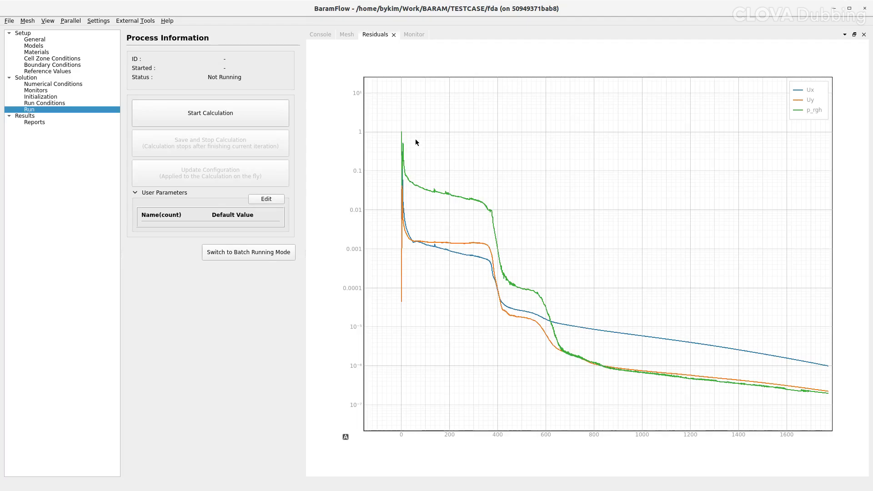
# - Open the results in ParaView, load case.foam as a Decomposed Case and colour the nozzle by velocity U
pyautogui.click(142, 22)
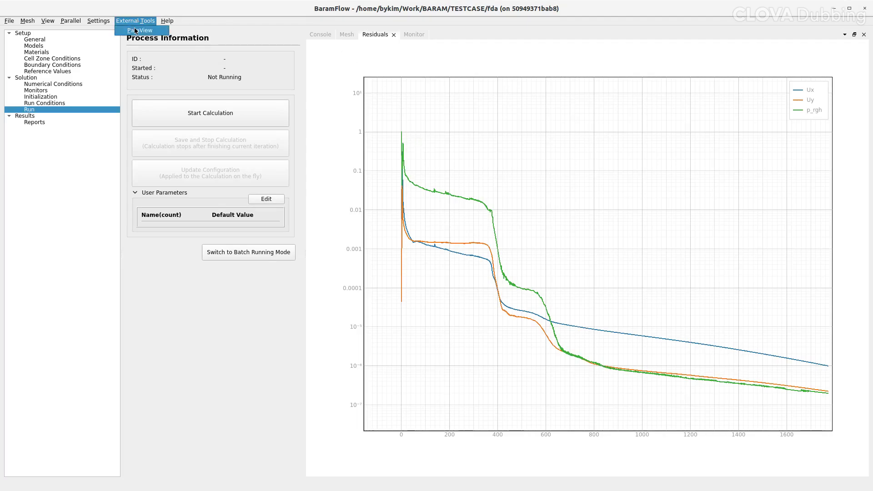
pyautogui.click(134, 30)
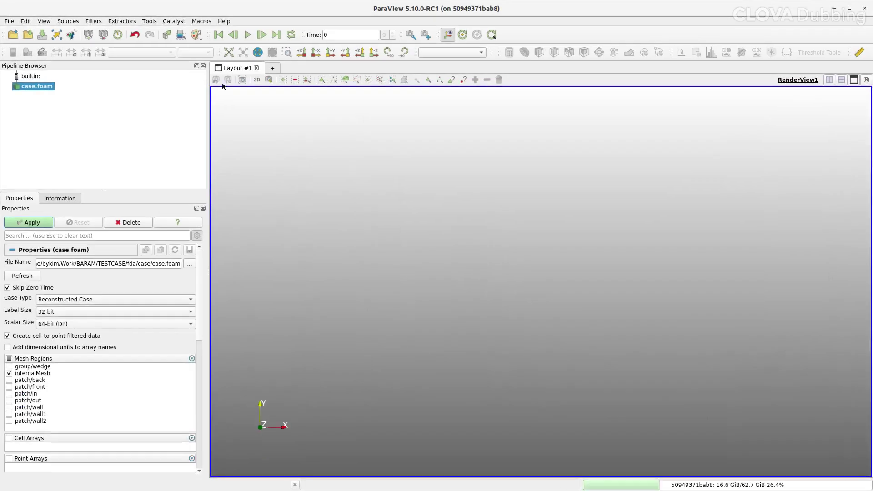
pyautogui.click(121, 299)
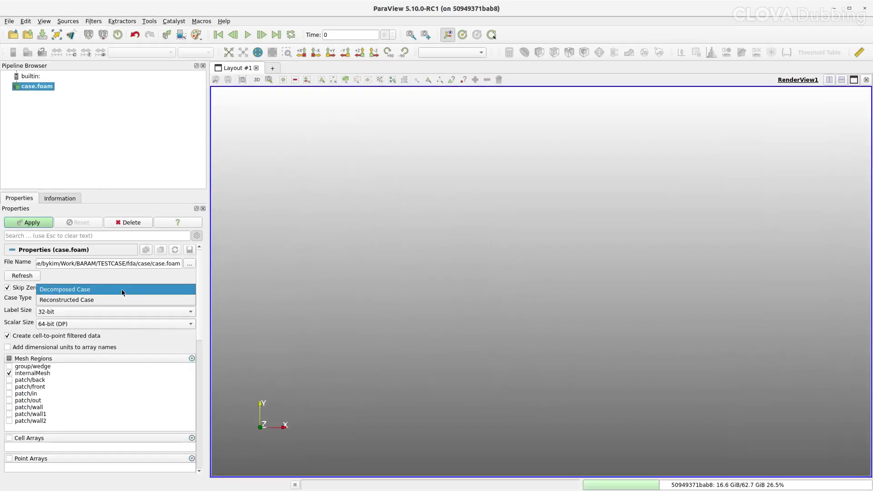
pyautogui.click(122, 289)
pyautogui.click(37, 222)
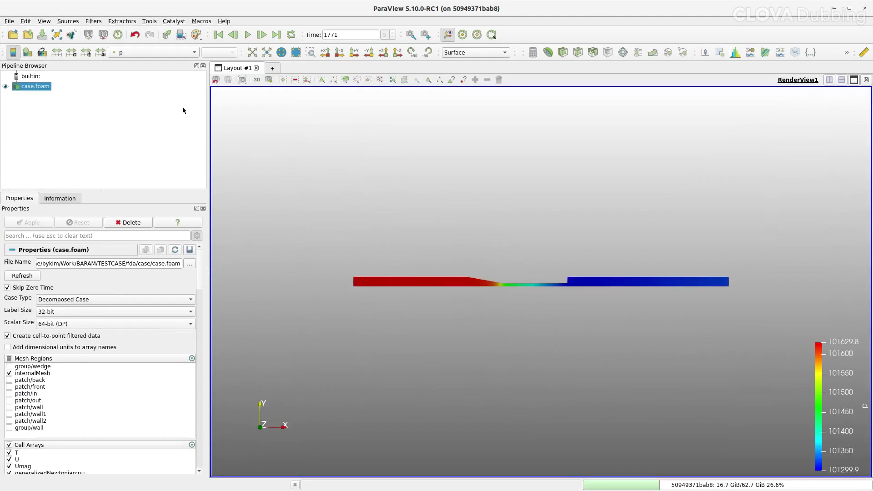
pyautogui.click(149, 51)
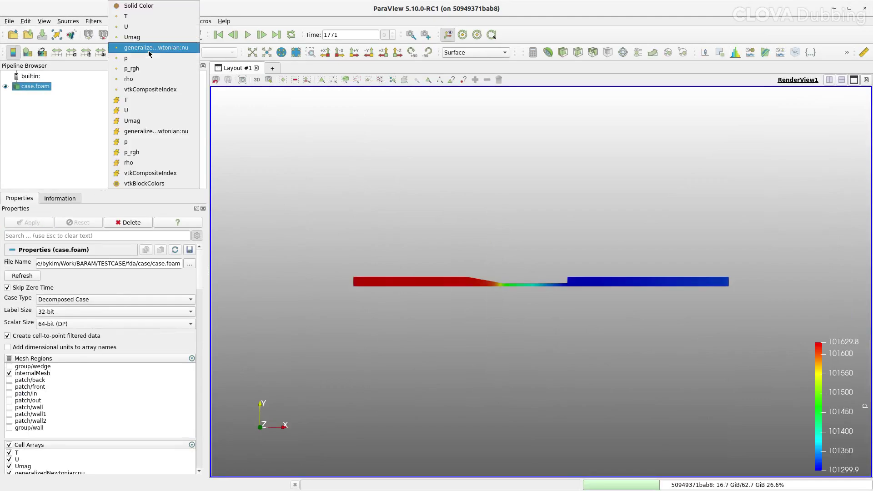
pyautogui.click(150, 27)
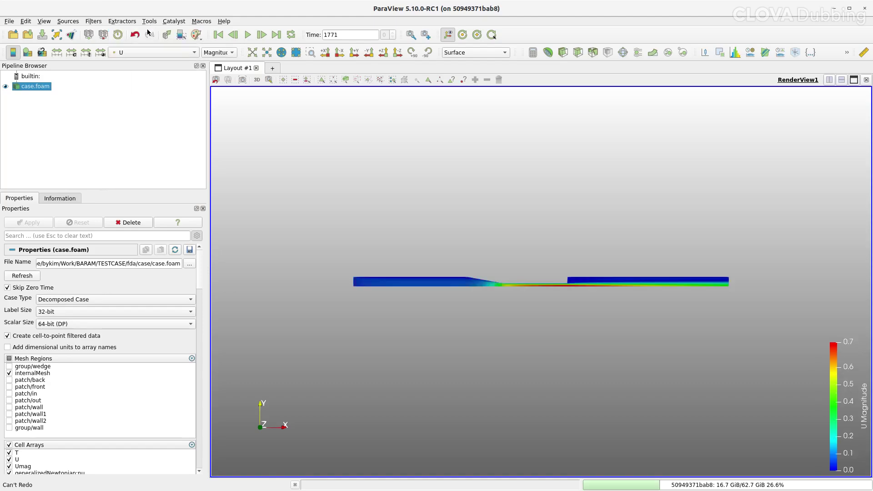
# - Add a Plot Over Line filter to case.foam with its first point at (-0.1, 0, 0.001)
pyautogui.click(93, 22)
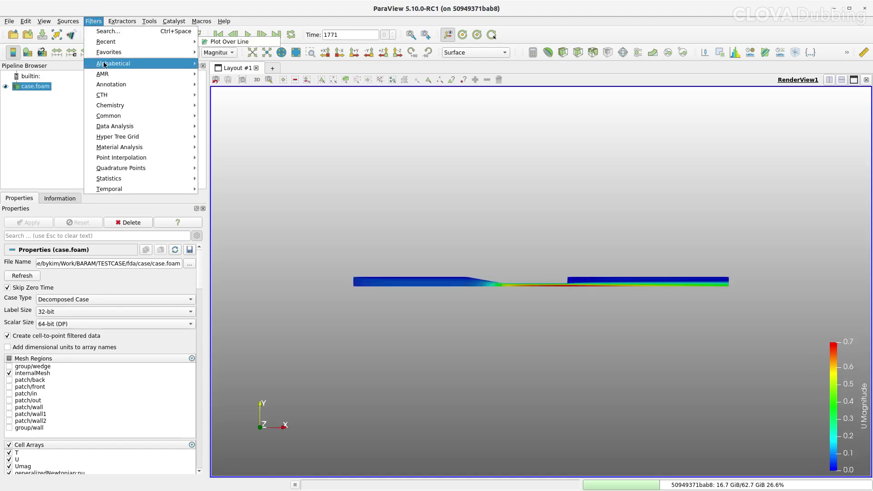
pyautogui.moveTo(104, 65)
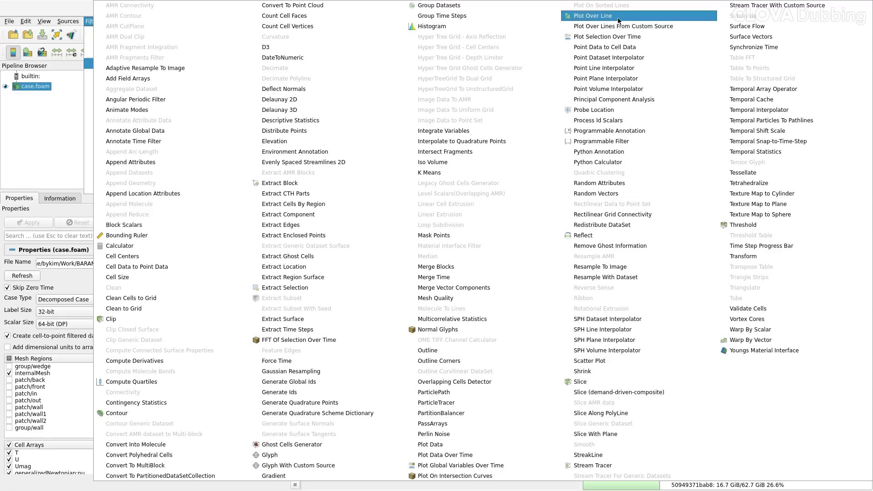
pyautogui.click(635, 16)
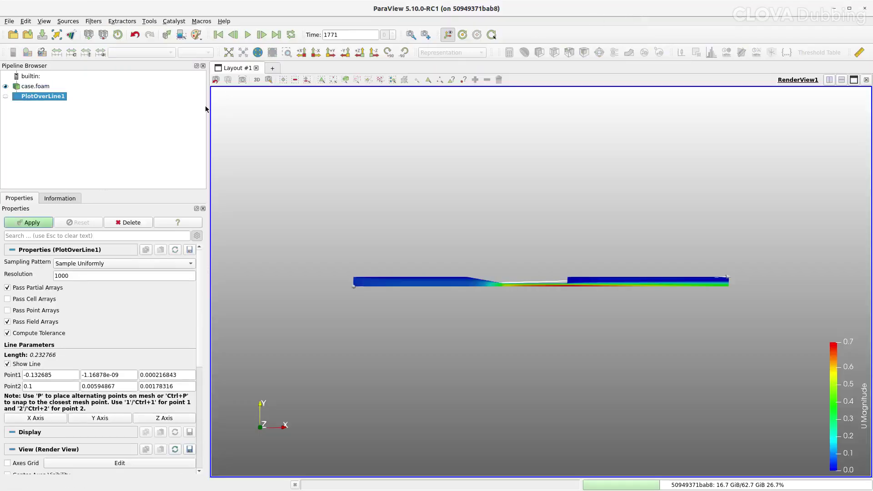
pyautogui.doubleClick(59, 374)
pyautogui.write('-0.1')
pyautogui.click(94, 376)
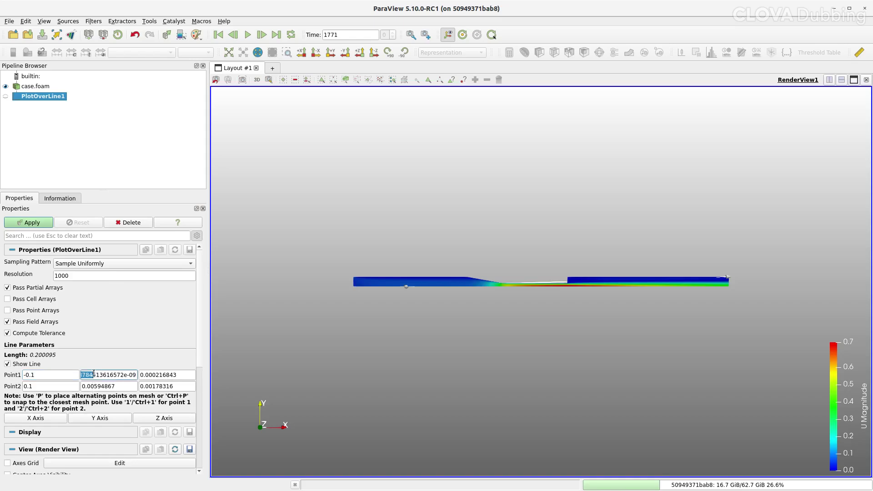
pyautogui.doubleClick(94, 375)
pyautogui.write('0')
pyautogui.press('Tab')
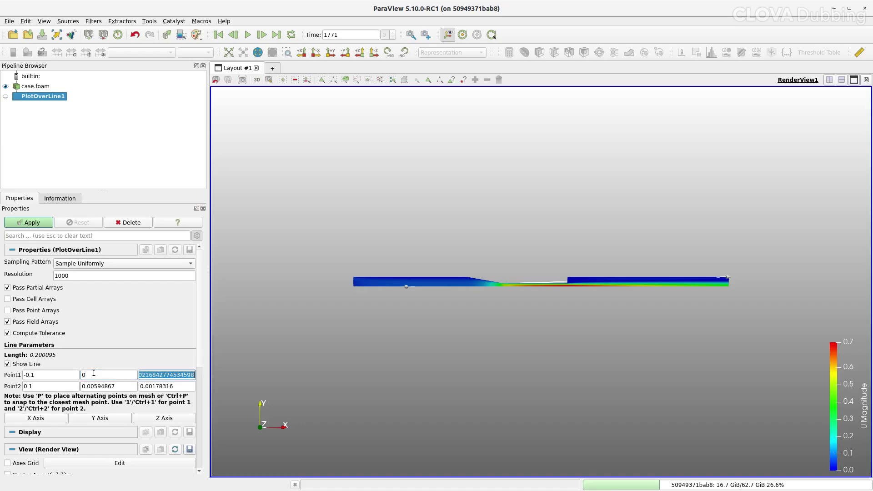
pyautogui.write('0.001')
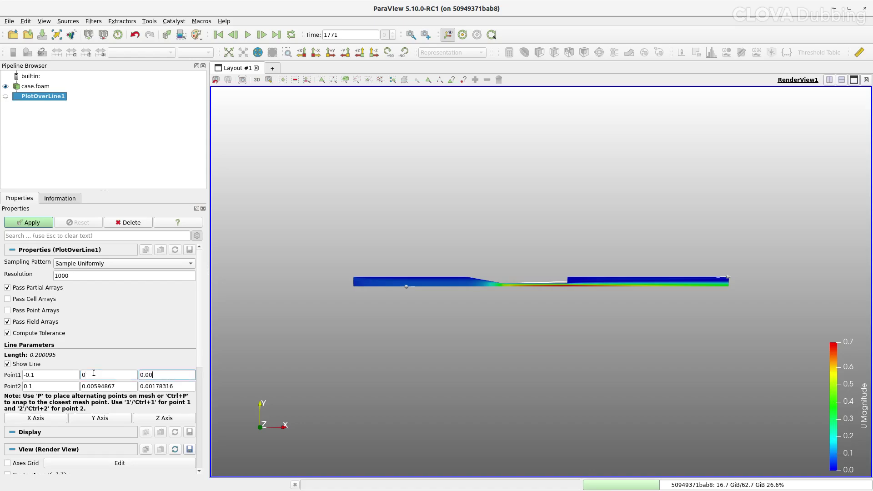
# - Set the plot line's second point to (0.1, 0, 0.001) and apply the filter to generate the line chart
pyautogui.click(72, 388)
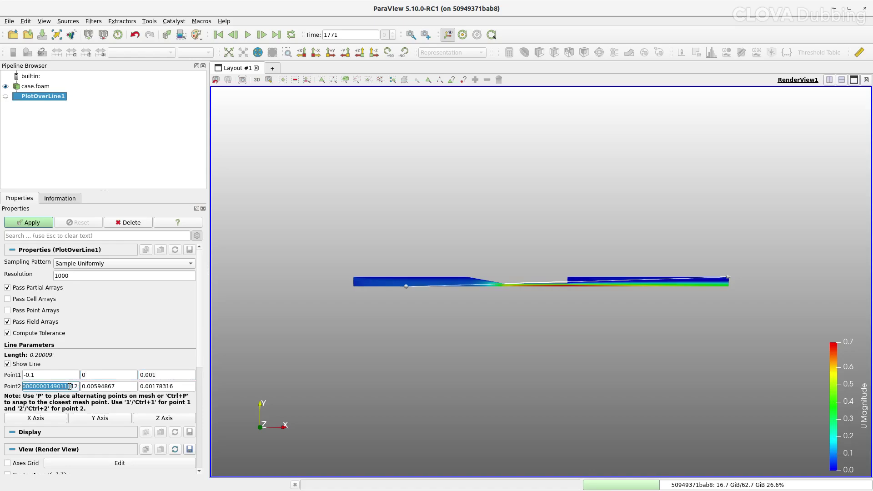
pyautogui.doubleClick(67, 387)
pyautogui.write('0.1')
pyautogui.press('Tab')
pyautogui.write('0')
pyautogui.press('Tab')
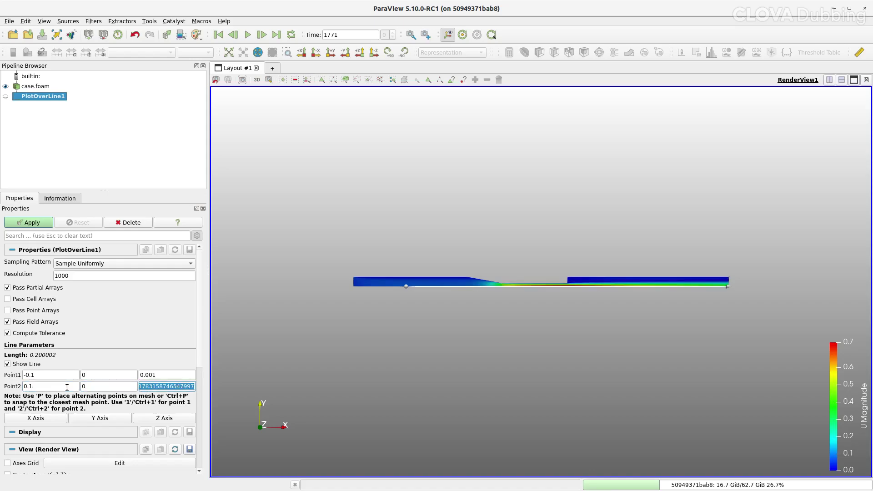
pyautogui.write('0.001')
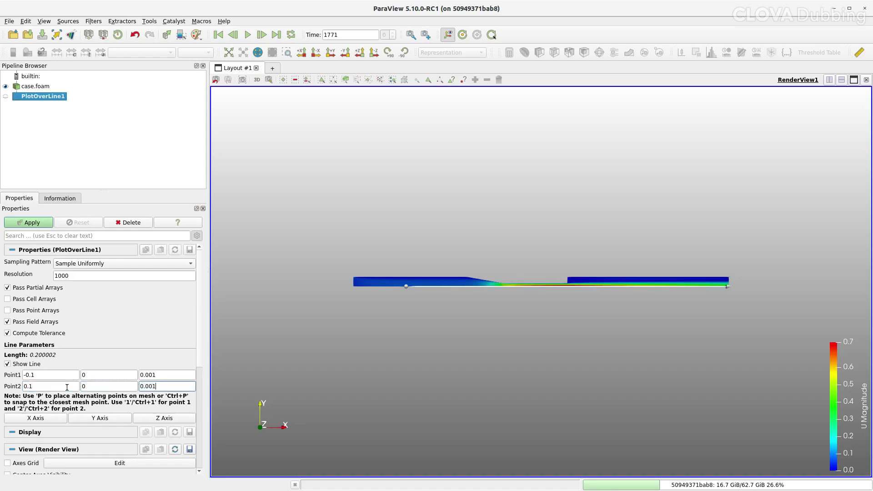
pyautogui.click(42, 222)
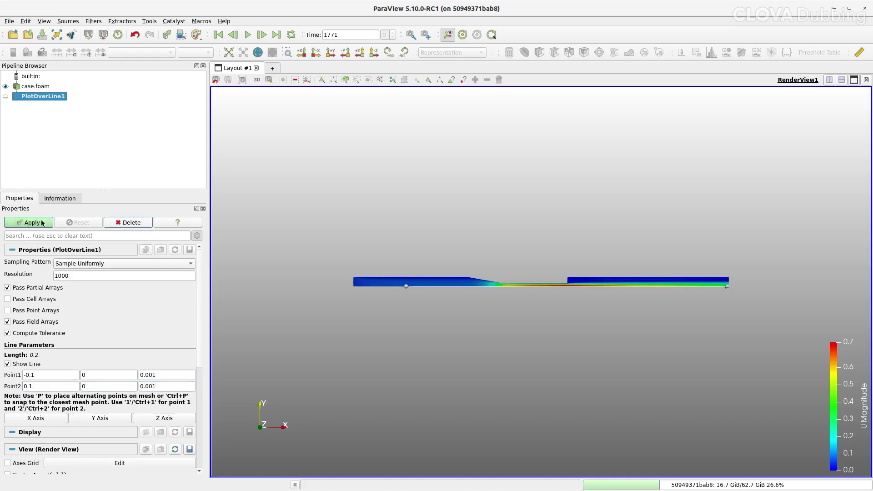
pyautogui.click(29, 222)
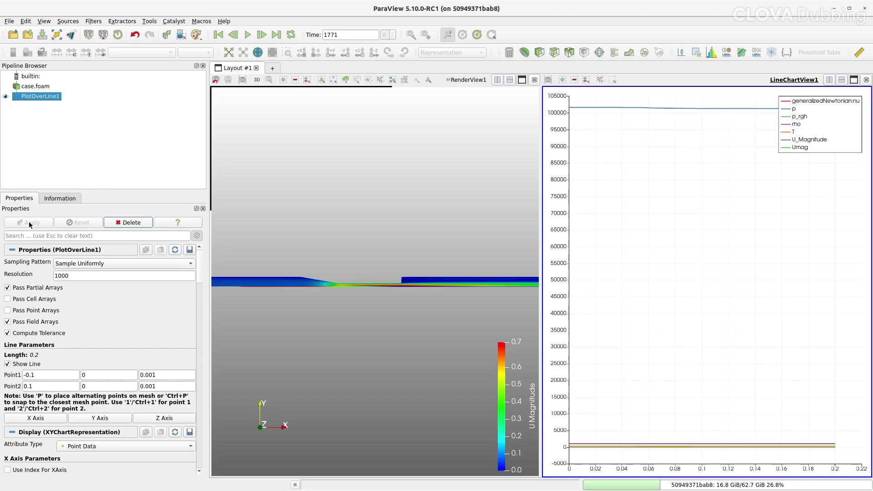
# - Use Points_X as the X-axis array of the line chart
pyautogui.scroll(-2, 47, 309)
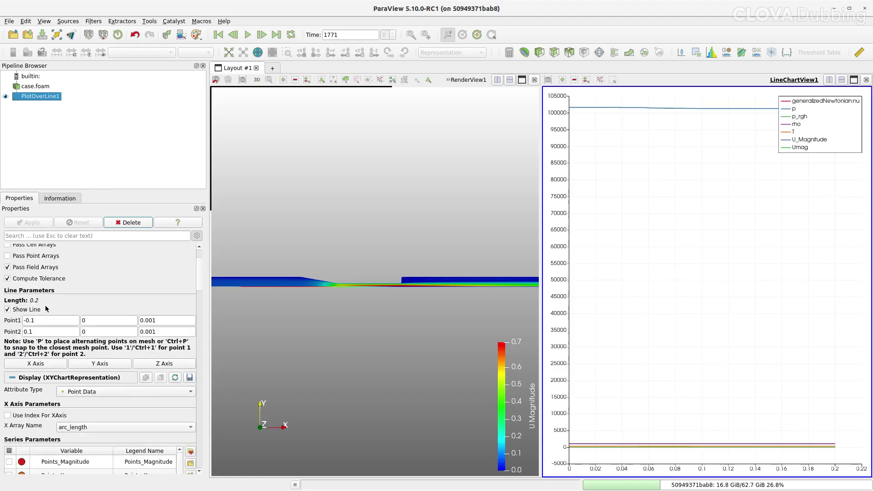
pyautogui.scroll(-2, 47, 314)
pyautogui.click(119, 374)
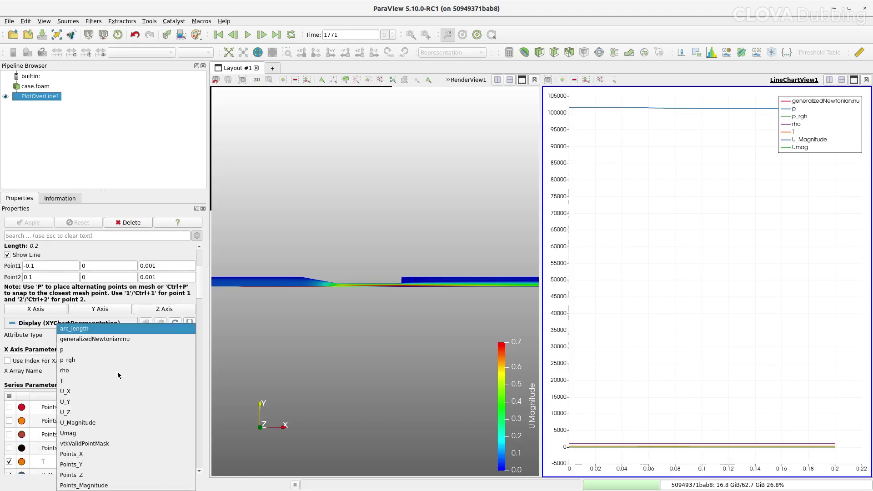
pyautogui.click(121, 453)
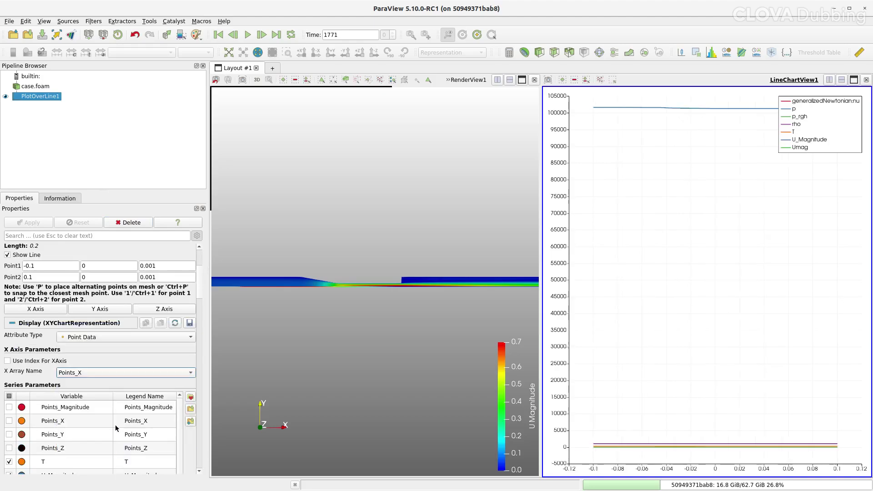
# - Deselect all chart series and plot only the U_X velocity component
pyautogui.click(9, 396)
pyautogui.click(9, 397)
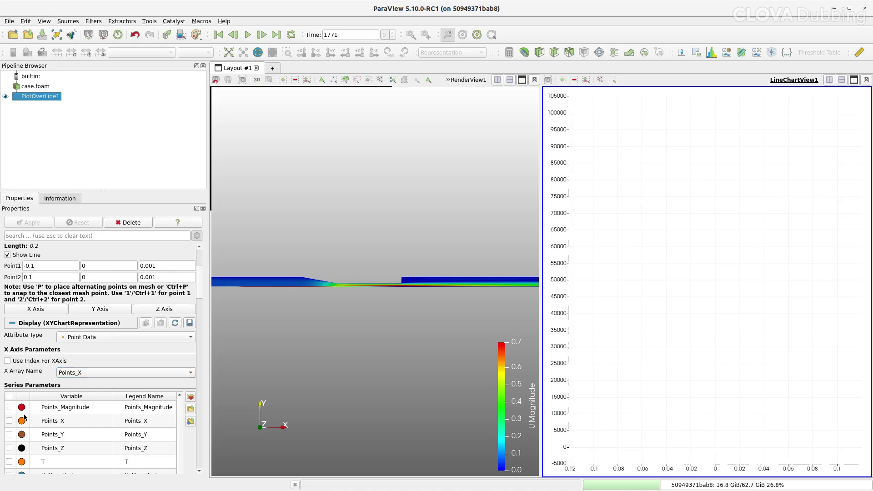
pyautogui.scroll(-2, 24, 417)
pyautogui.click(9, 408)
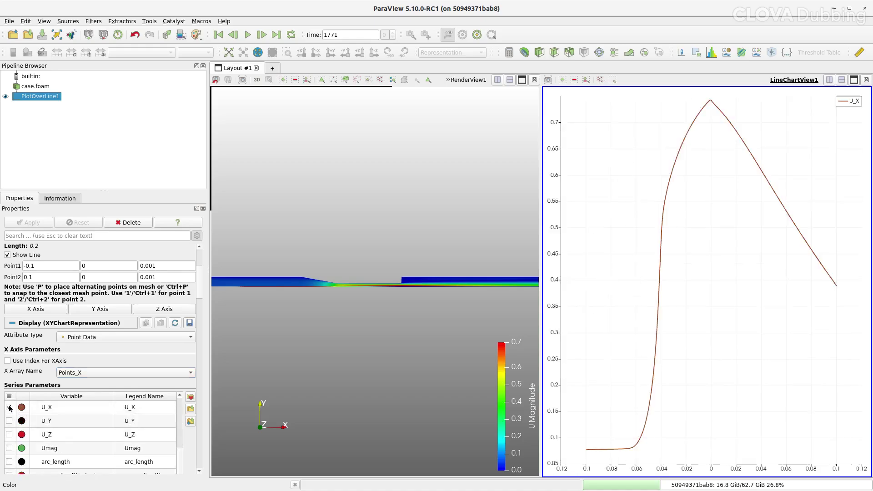